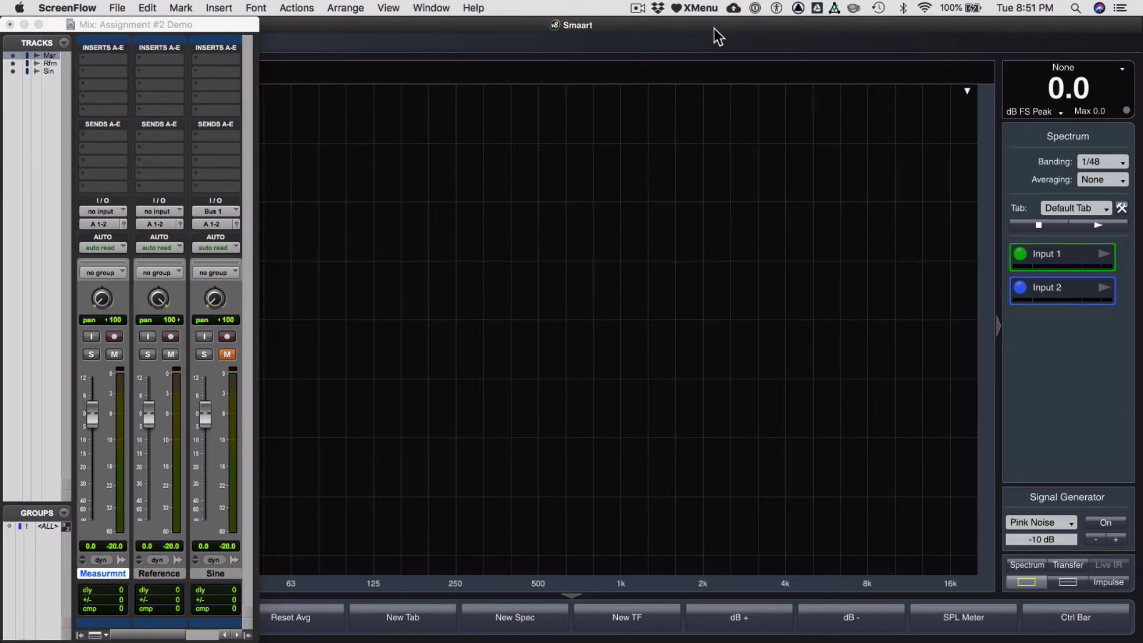
Bring Smaart in front of Pro Tools and switch it from Spectrum to Transfer Function mode
click(714, 29)
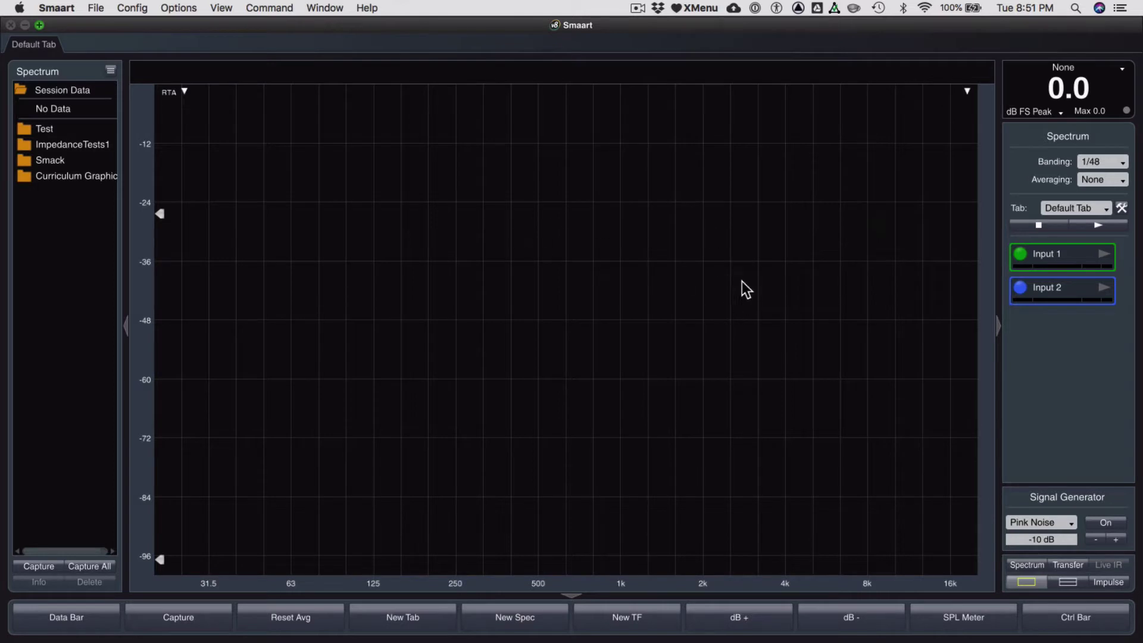
click(1067, 566)
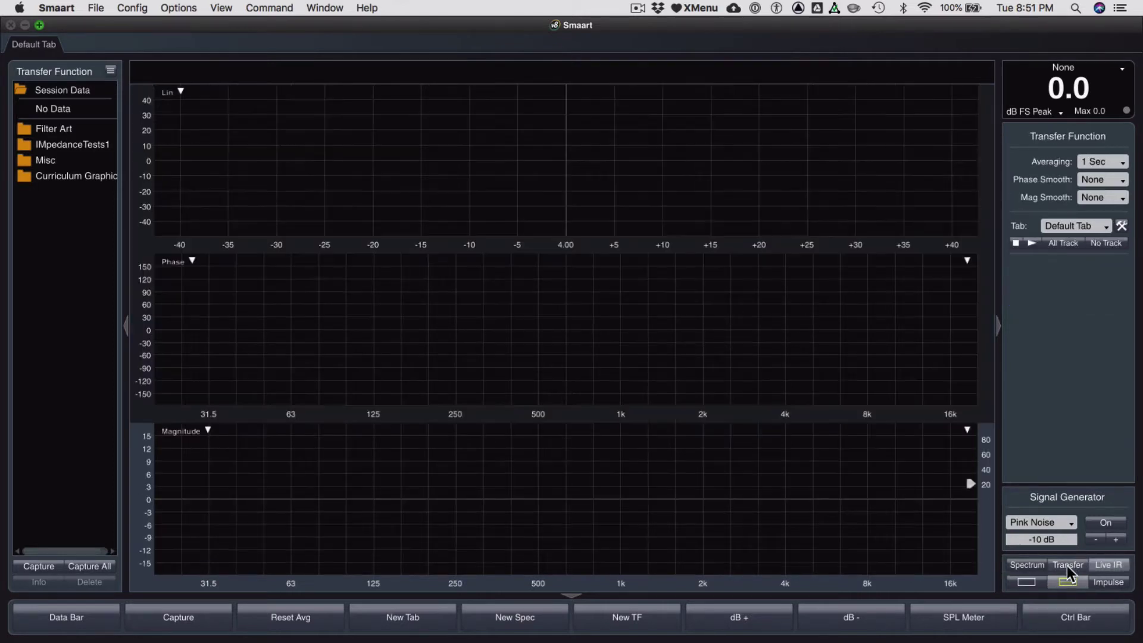
click(1121, 226)
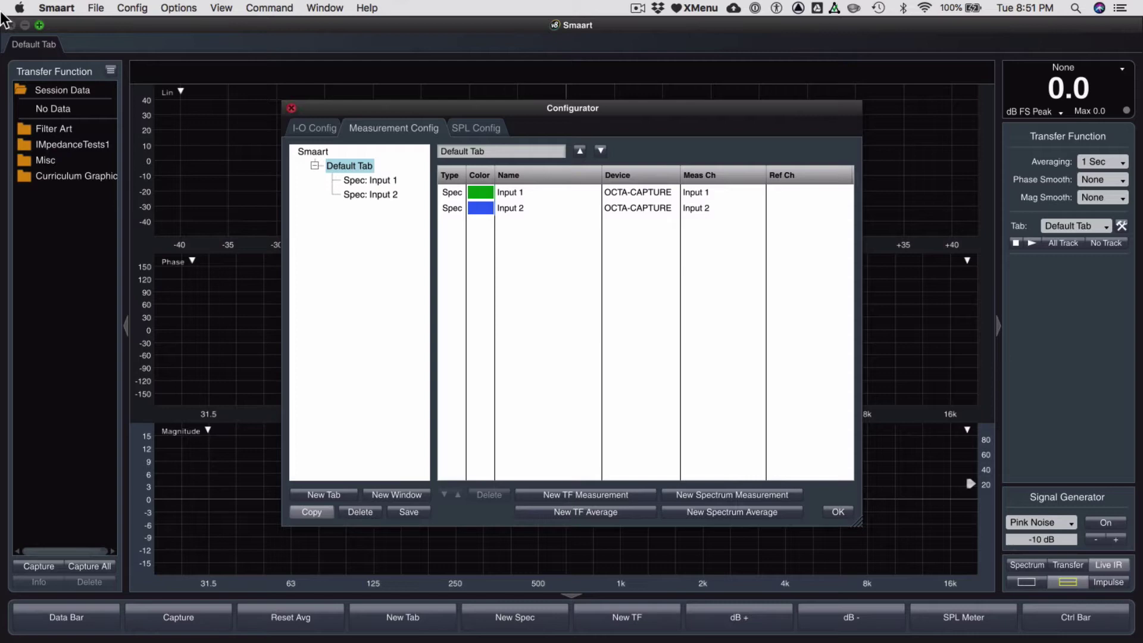
key(Escape)
click(136, 8)
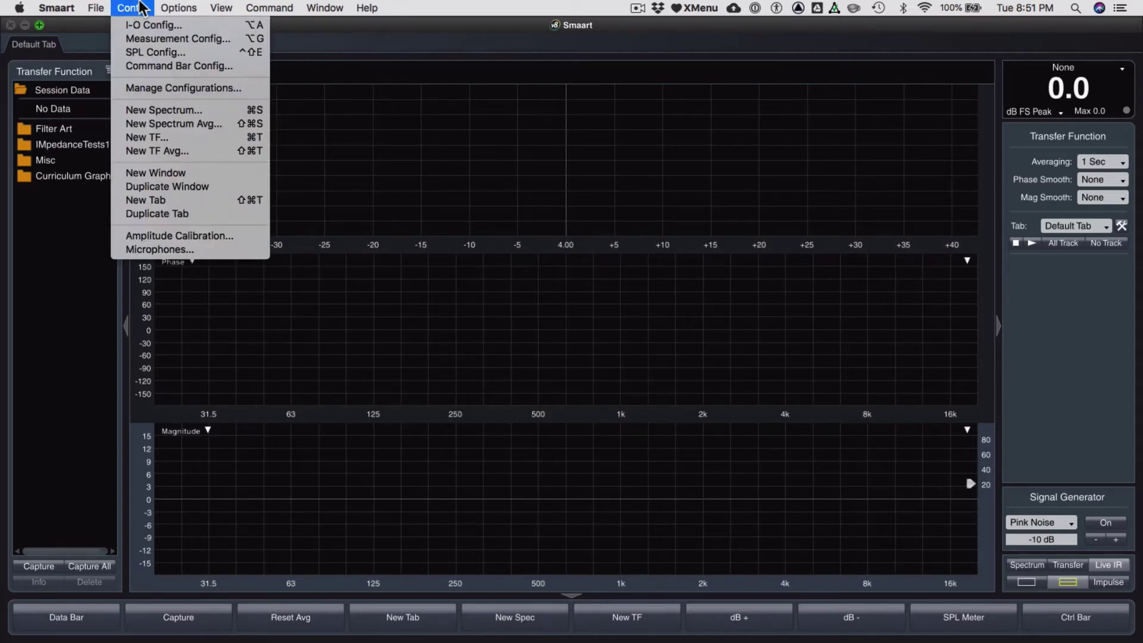
click(138, 43)
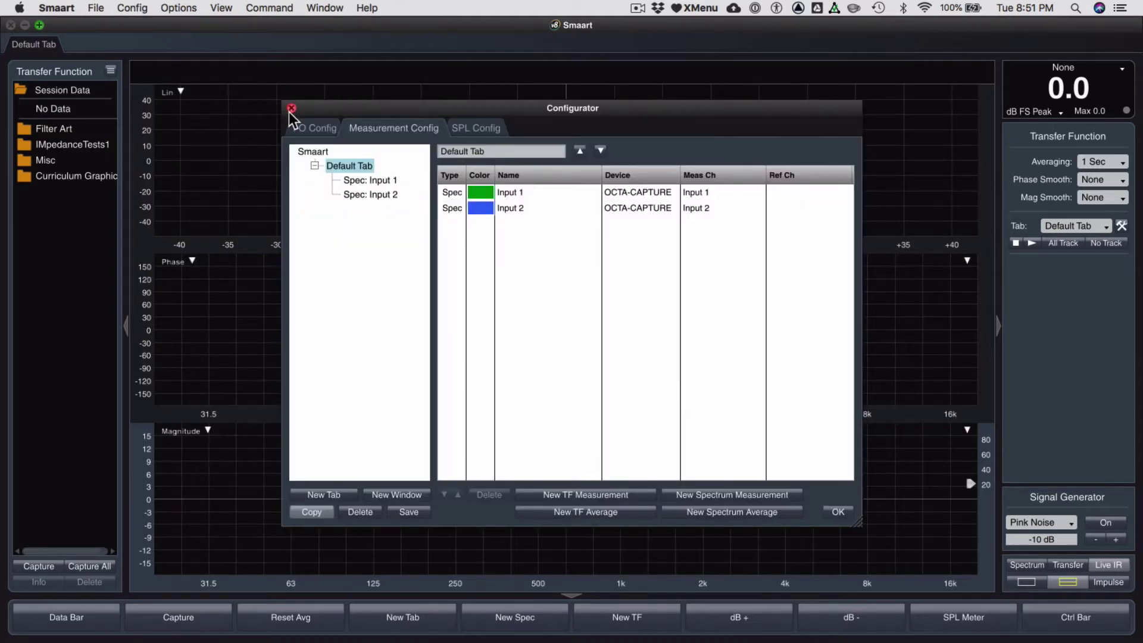
click(291, 109)
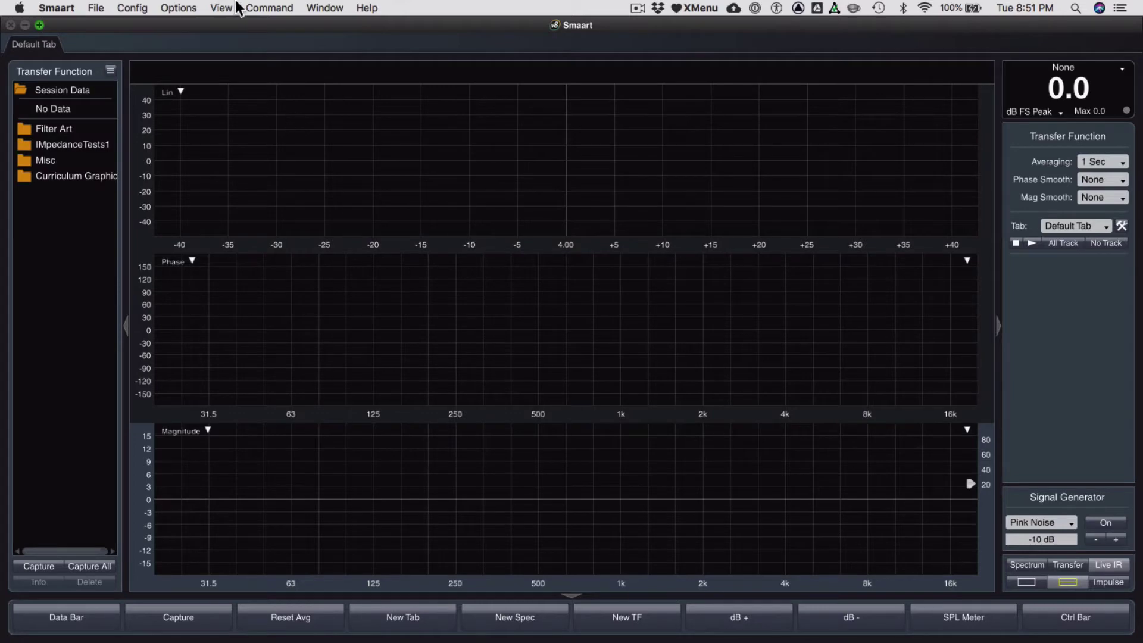
click(132, 7)
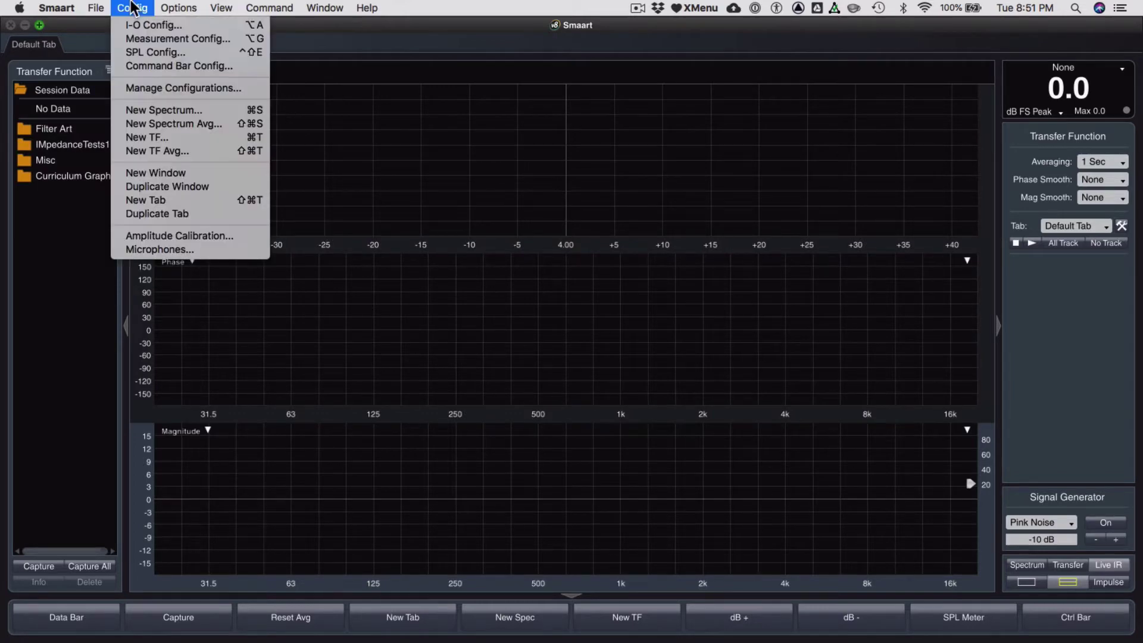
Create a new transfer function named 'Octa' using OCTA-CAPTURE Input 1 against reference Input 2
click(151, 138)
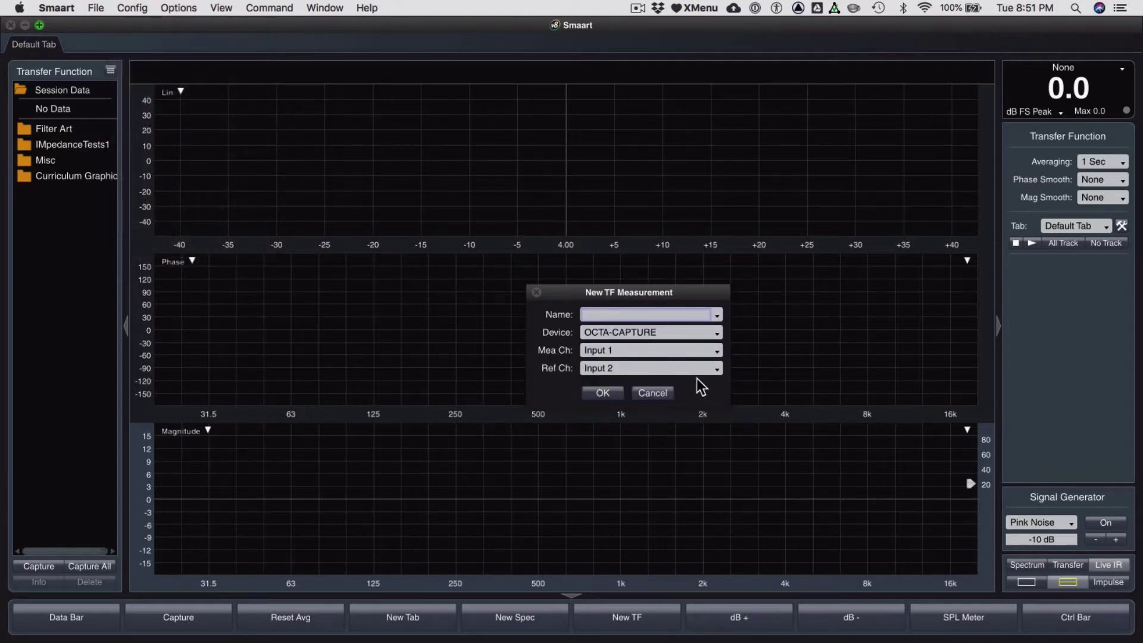
text(Octa)
click(609, 391)
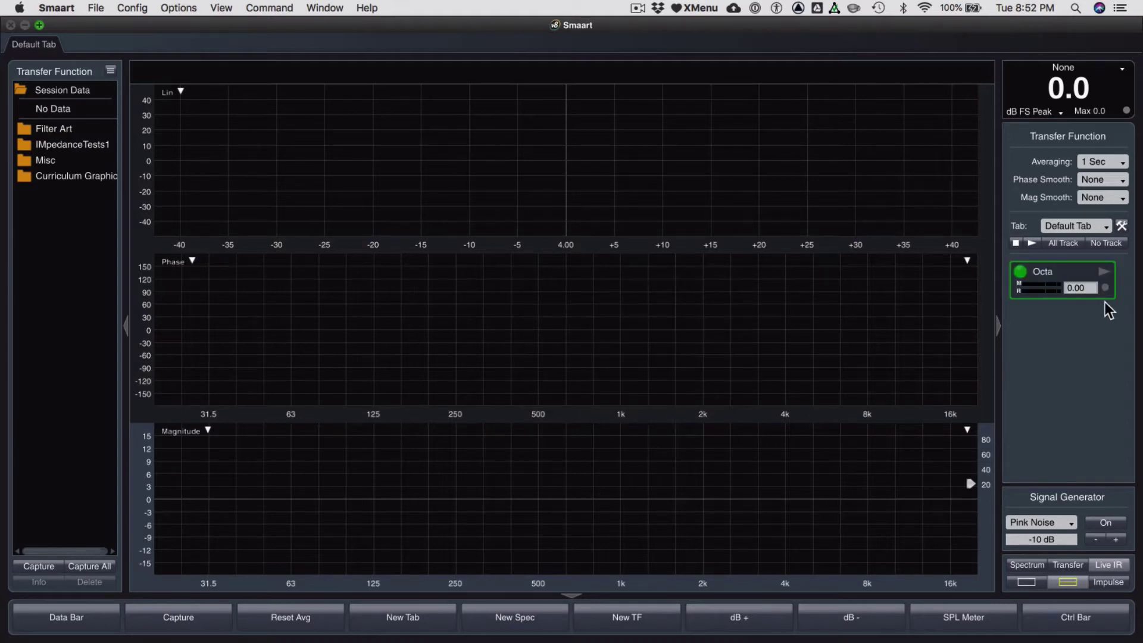
Rename the Default Tab to 'John' in the measurement configurator
click(1121, 226)
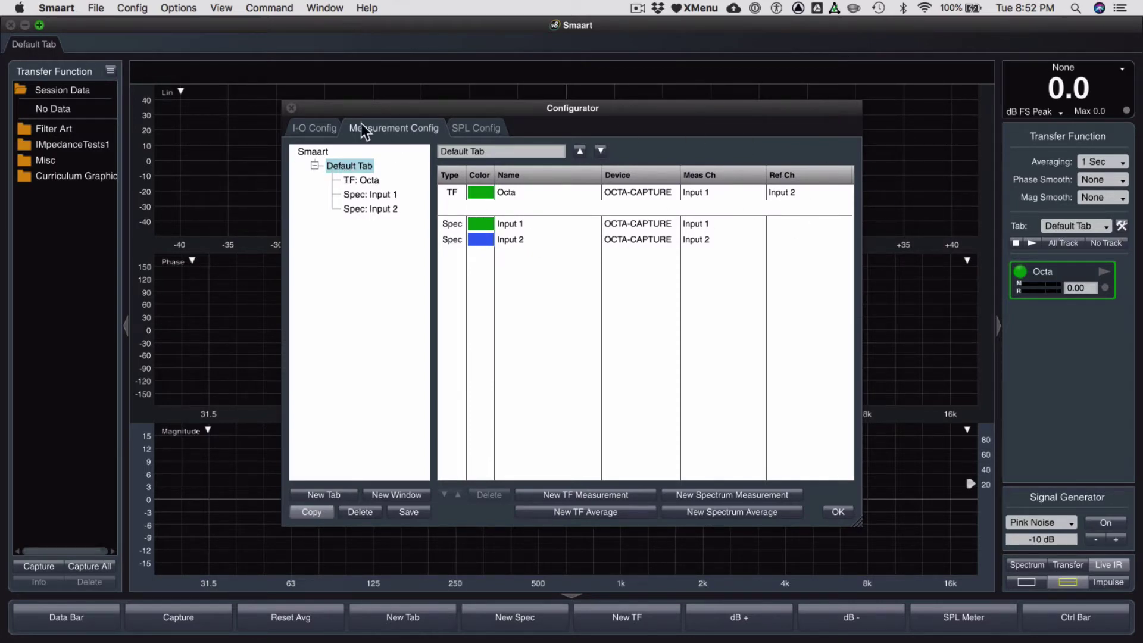
drag(488, 152, 416, 154)
text(John)
key(Return)
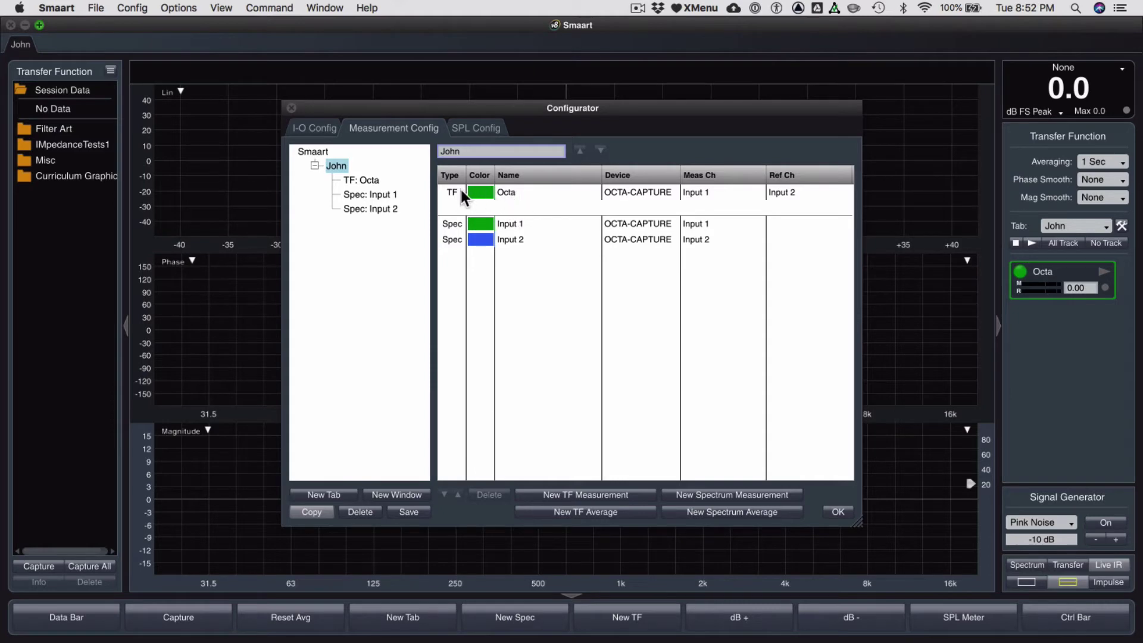
Review the Octa, Input 1 and Input 2 settings, then confirm with OK
click(365, 182)
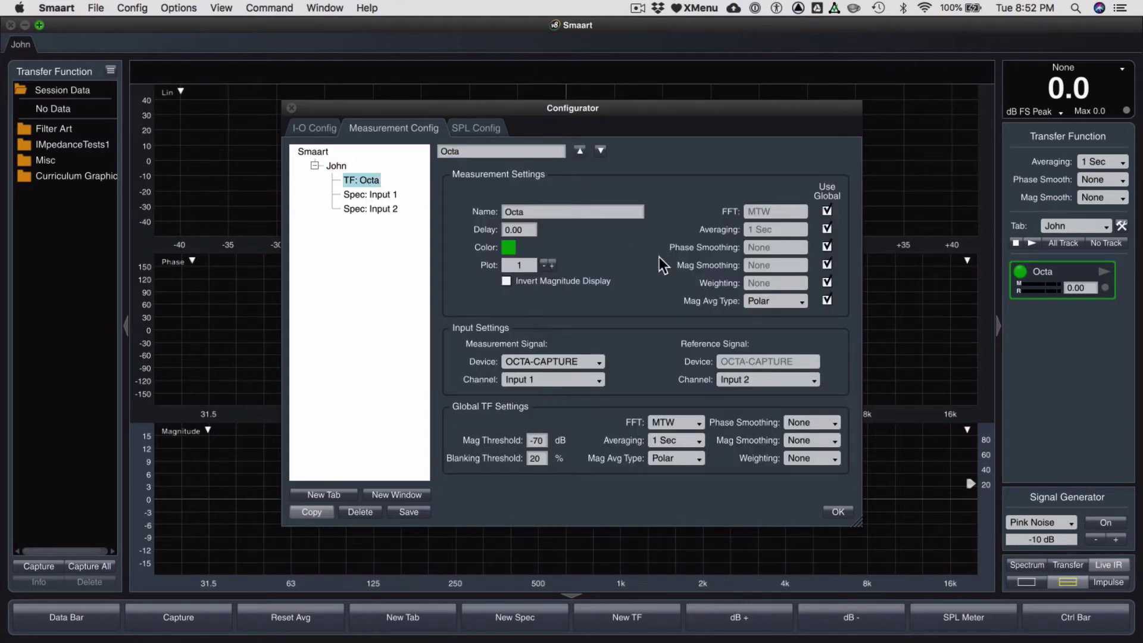
click(369, 194)
click(395, 209)
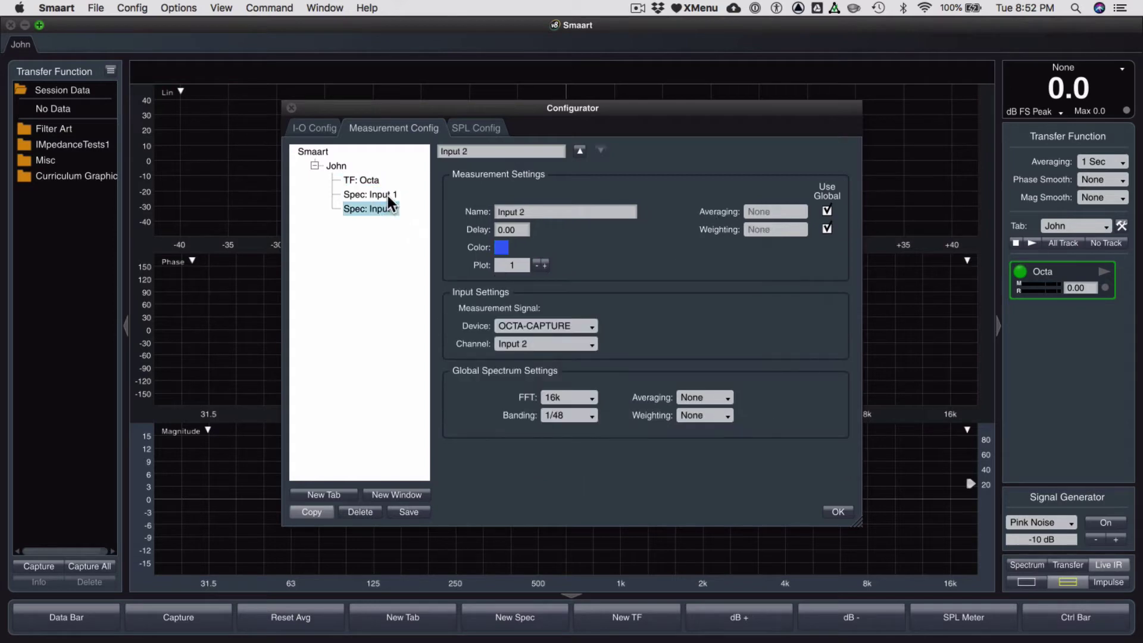
click(387, 195)
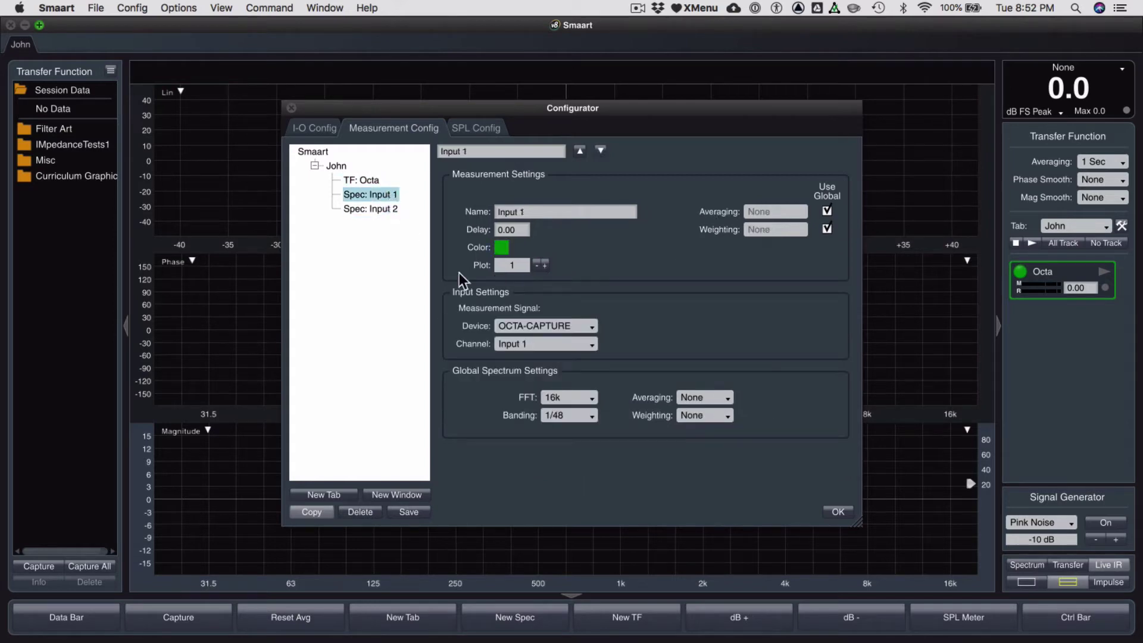
click(839, 511)
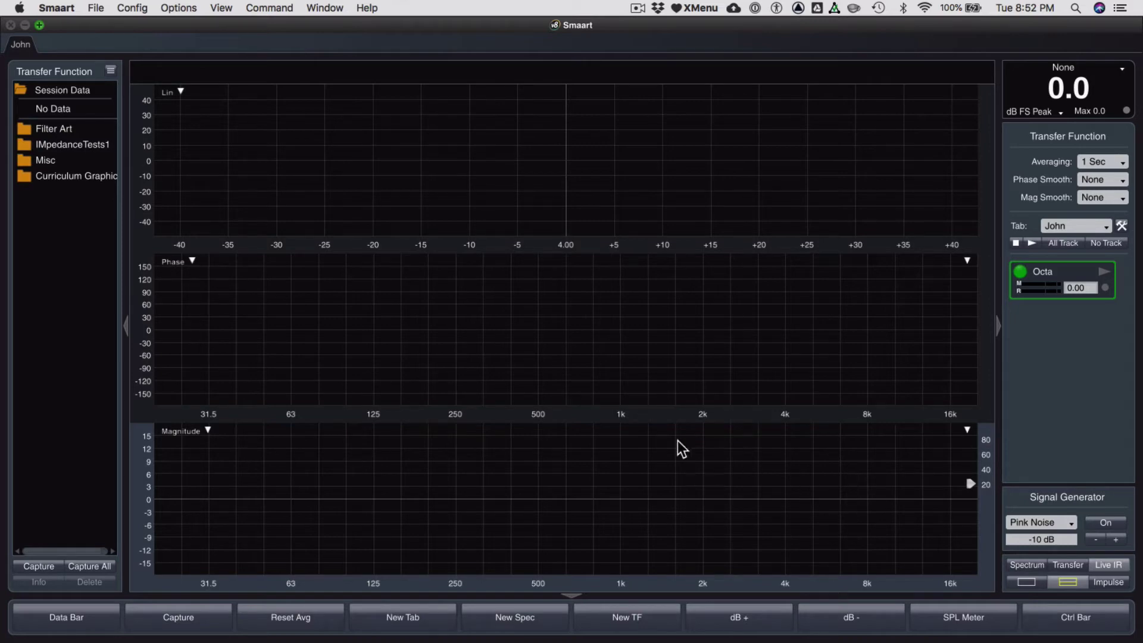
Start playback of the Assignment #2 Demo session in Pro Tools, leaving its Mix window showing
key(super+Tab)
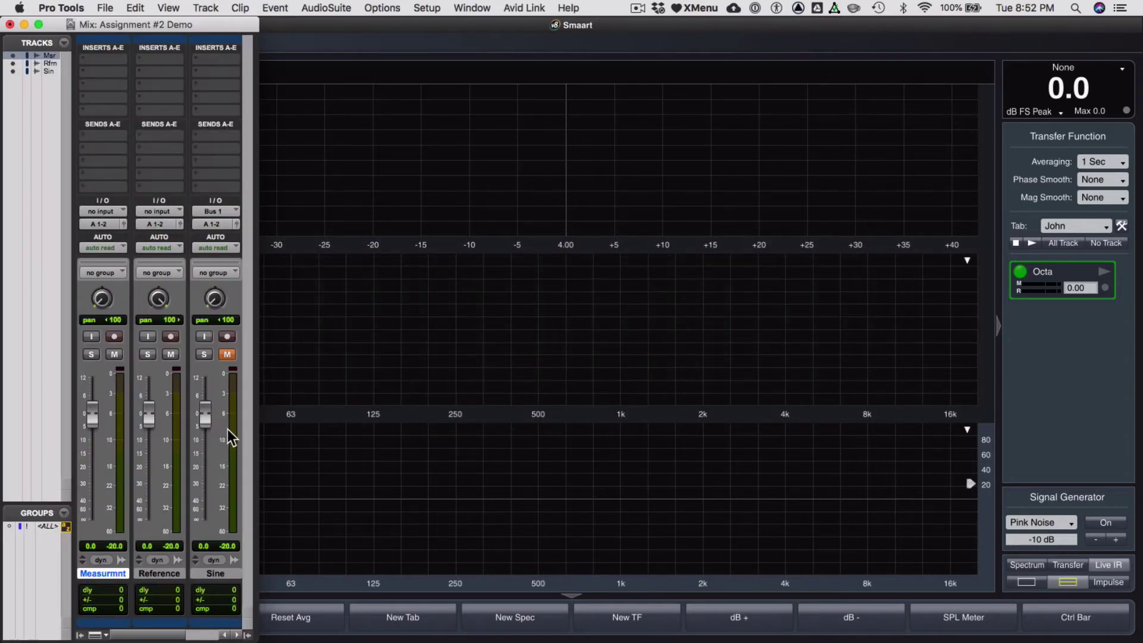
key(super+equal)
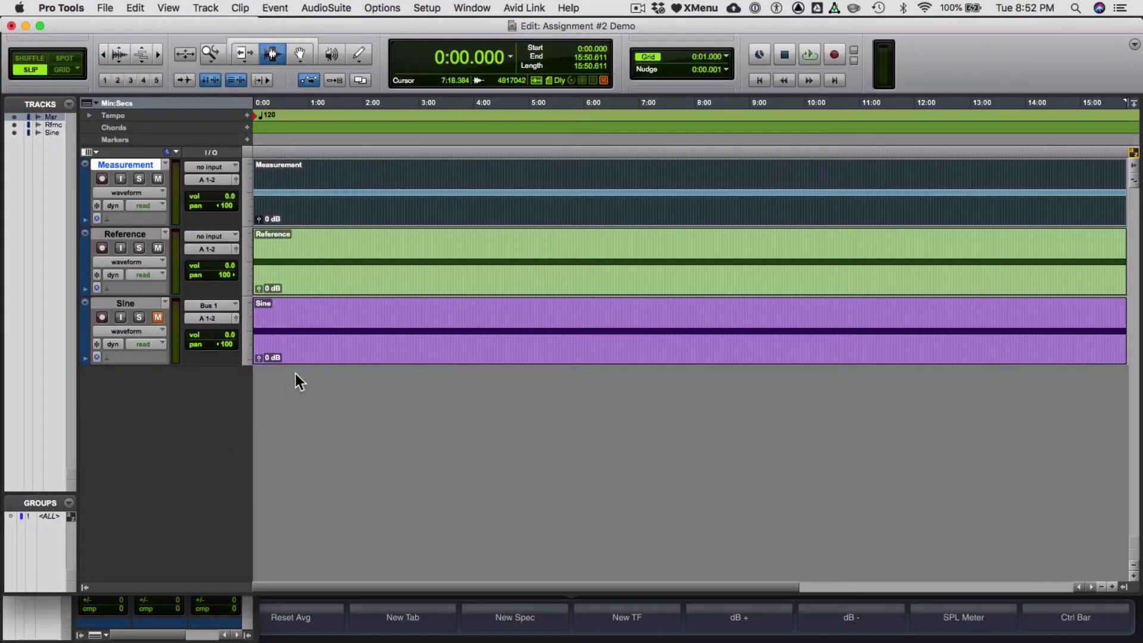
key(space)
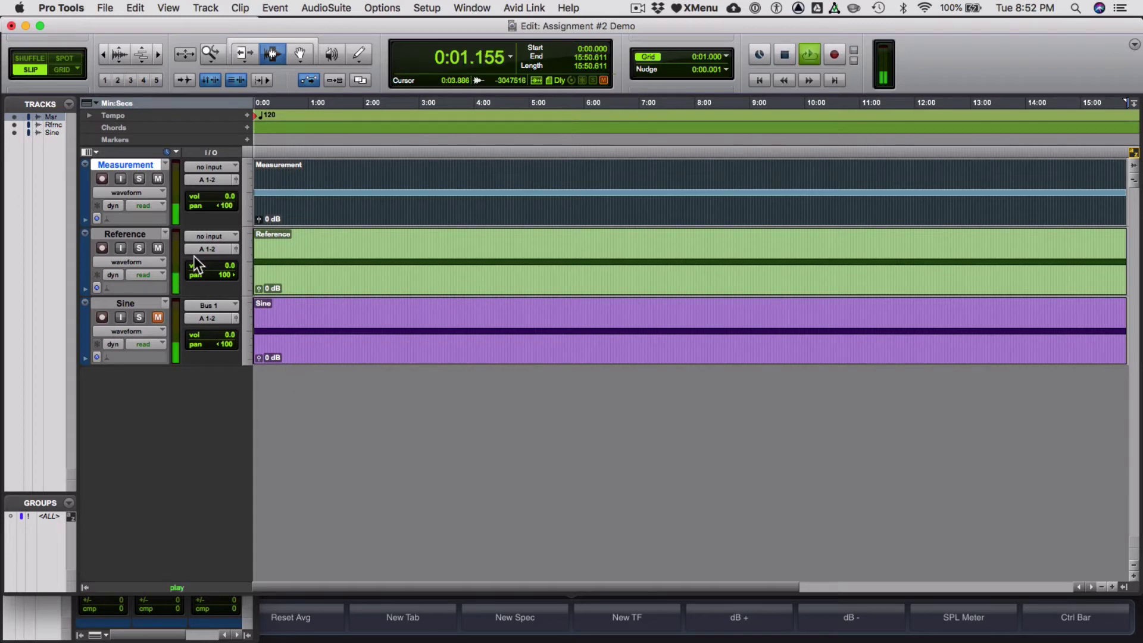
key(super+Tab)
key(super+Tab)
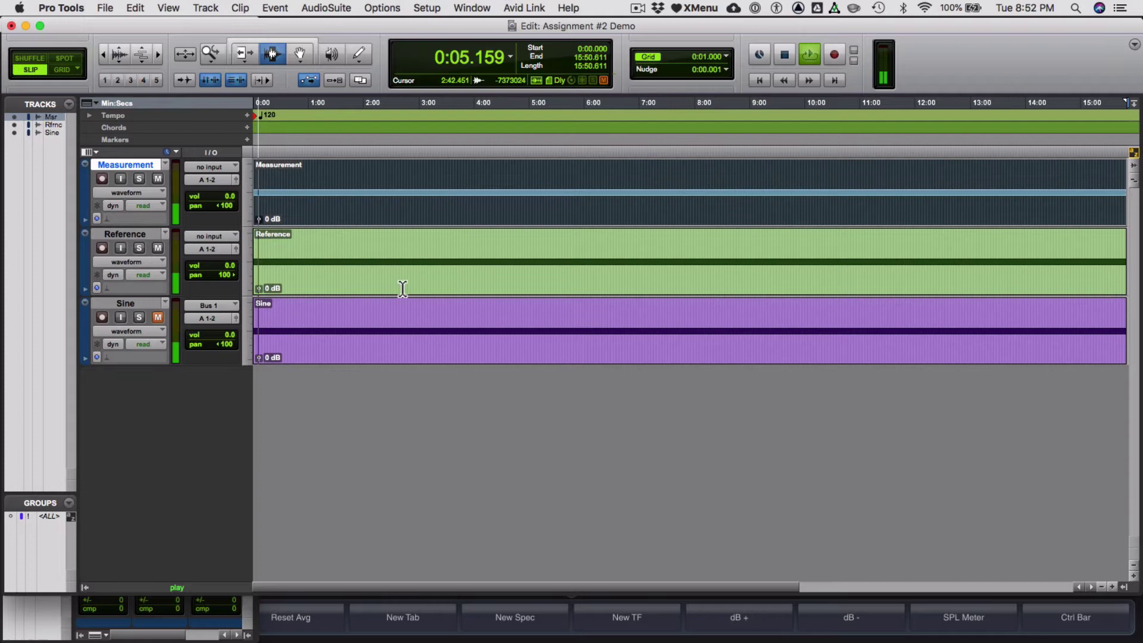
key(super+equal)
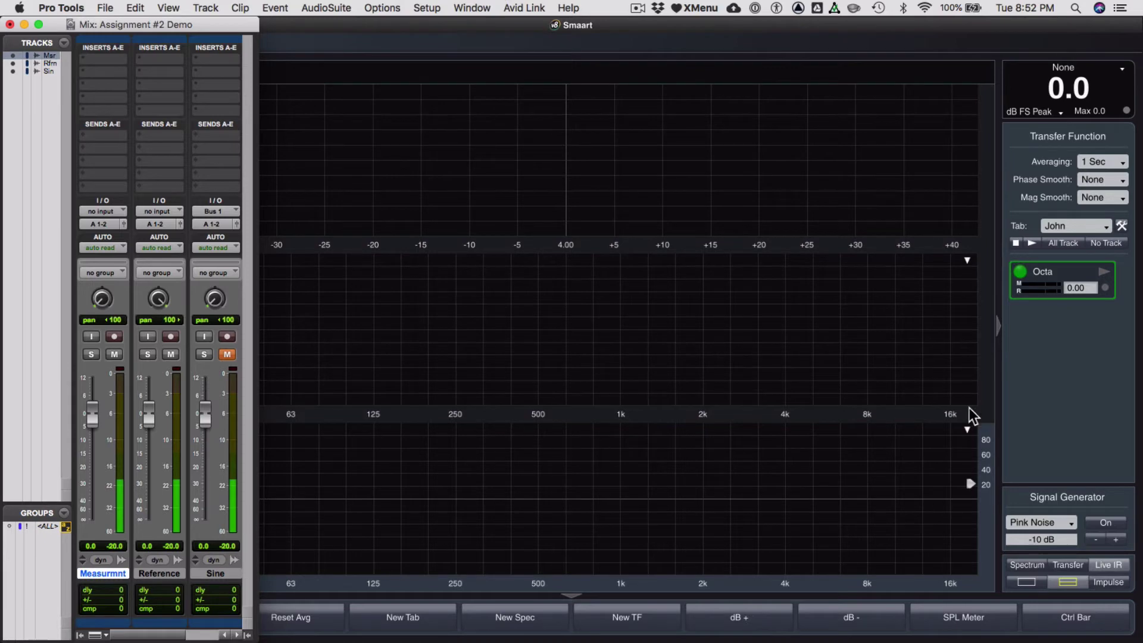
Start the Octa transfer function measurement running in Smaart's John tab
click(1089, 357)
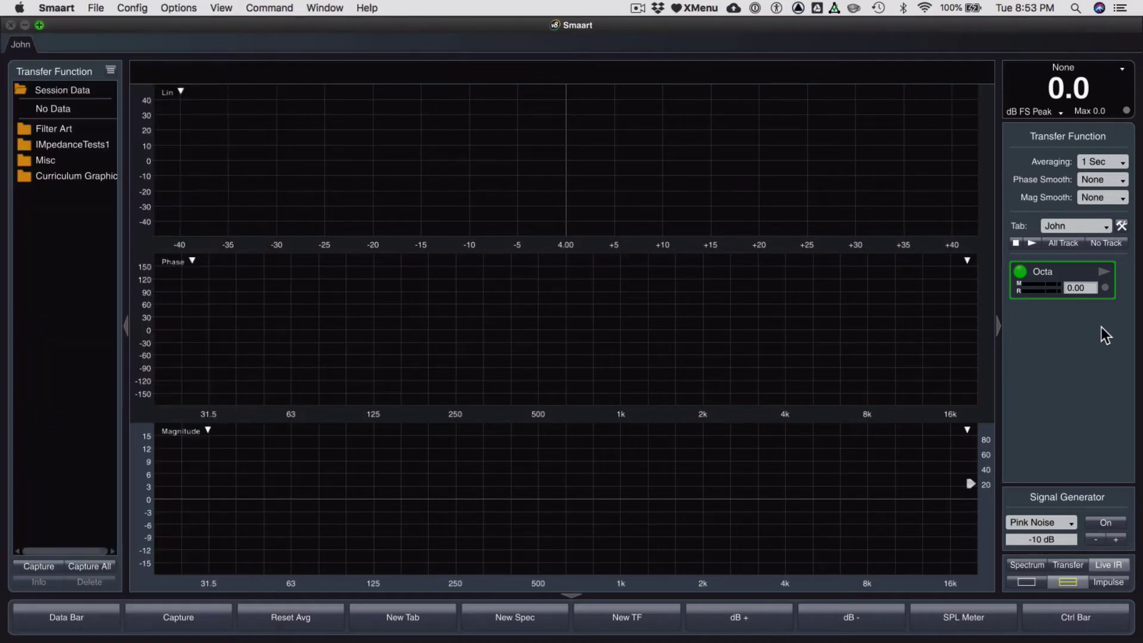
click(1101, 273)
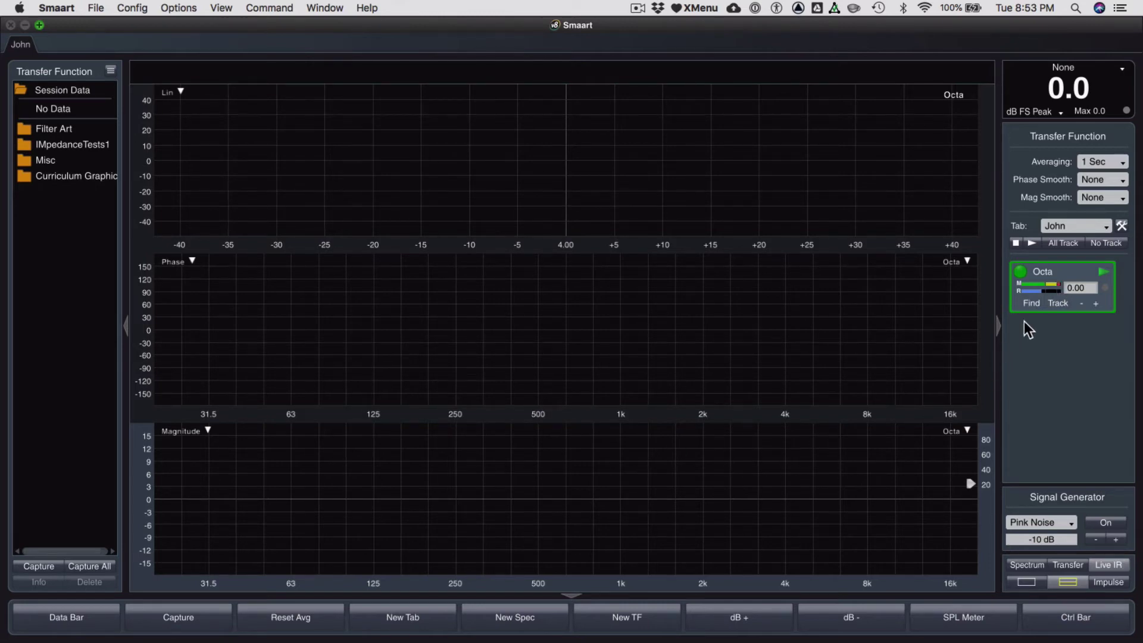
key(super+Tab)
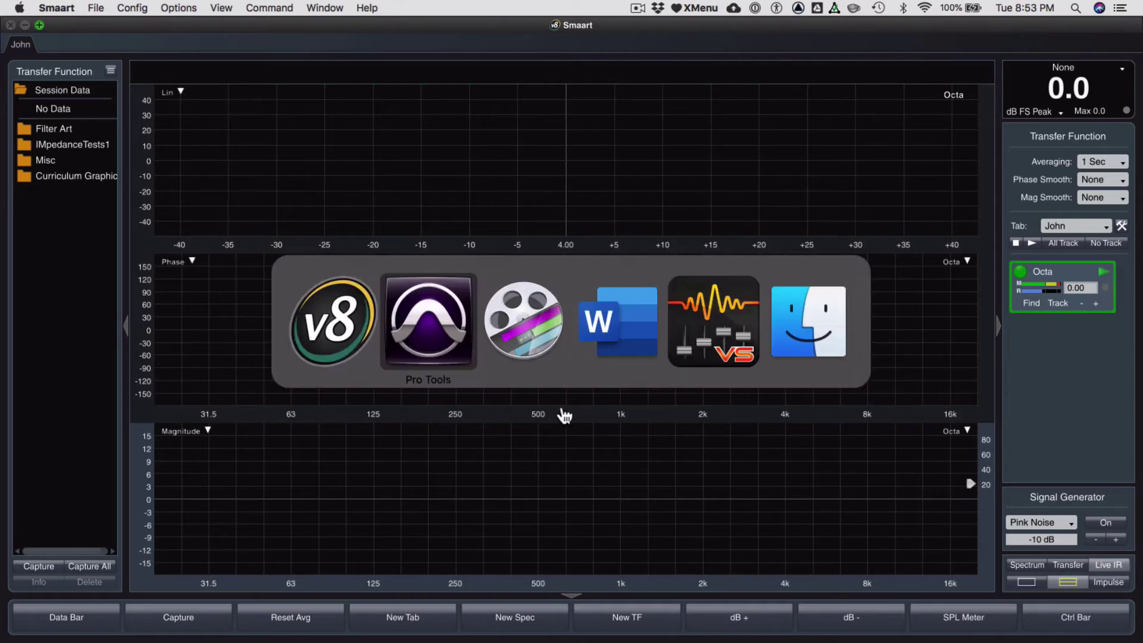
key(super+Tab)
Lower OCTA-CAPTURE channel 1 input sensitivity from 50.0 to 20.0
click(729, 357)
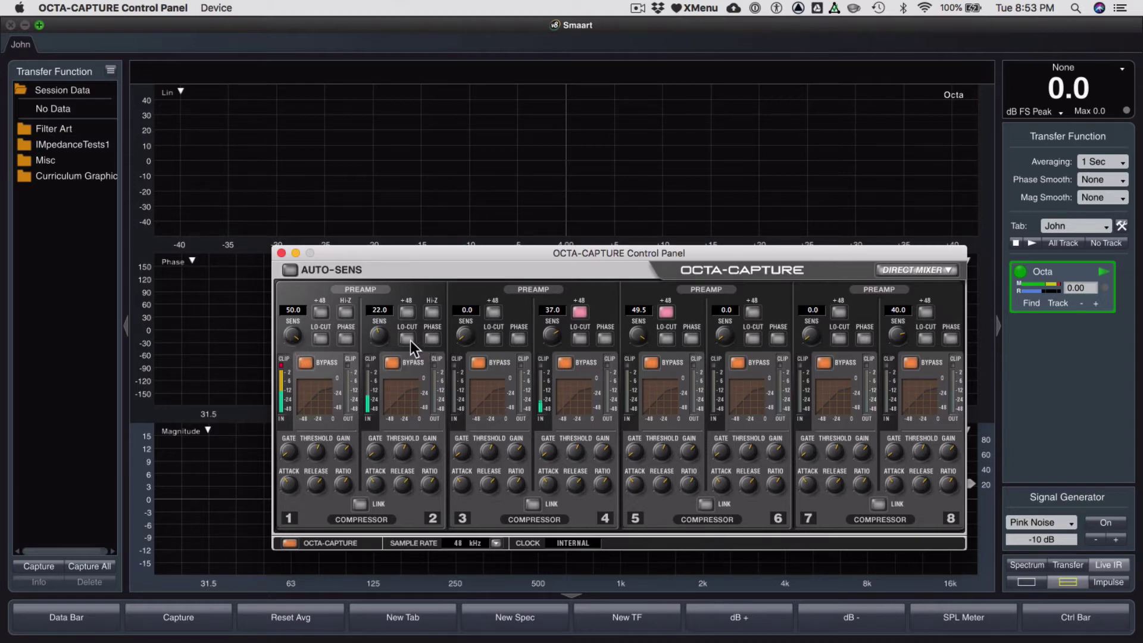
double_click(291, 309)
text(20)
key(Return)
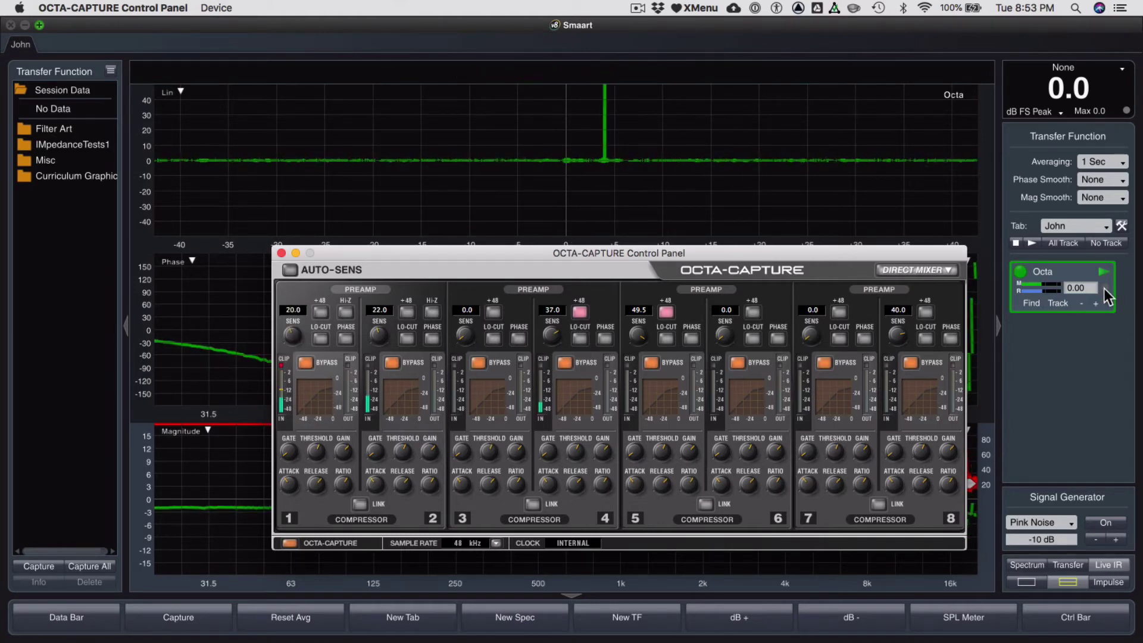
Find the Octa measurement's delay with Delay Finder and insert the measured 4.00 ms
click(556, 48)
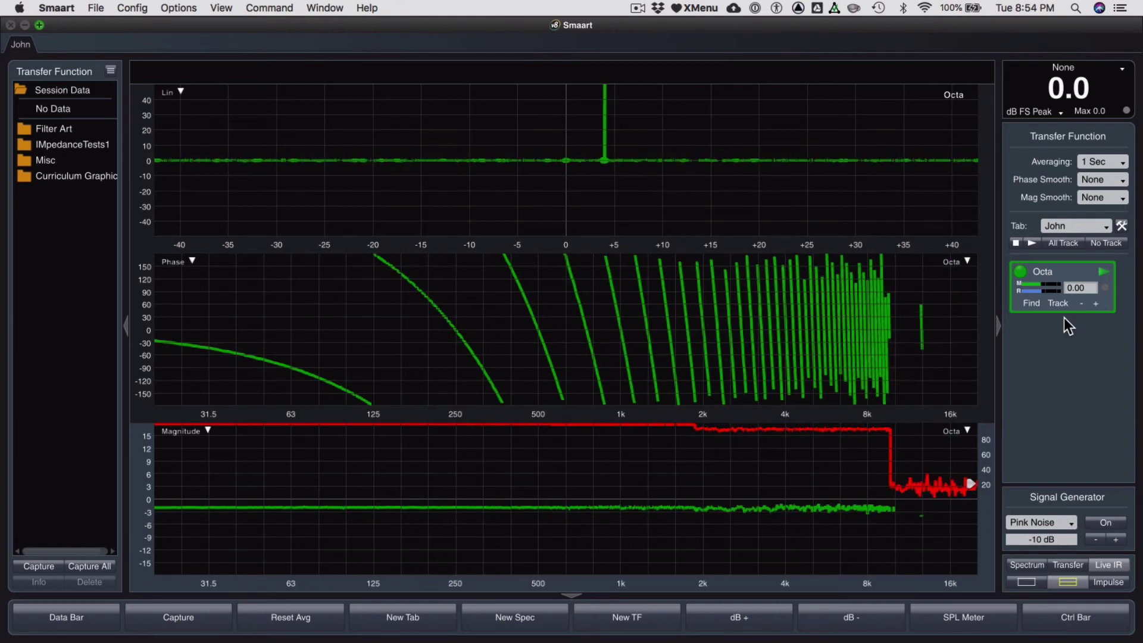
click(1037, 301)
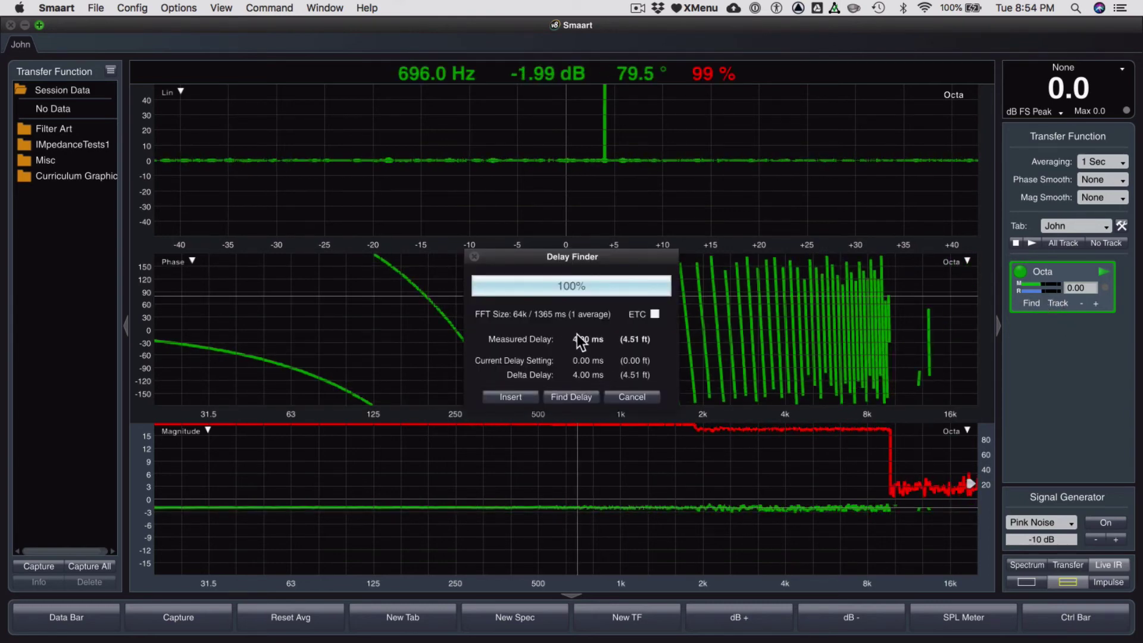
click(510, 396)
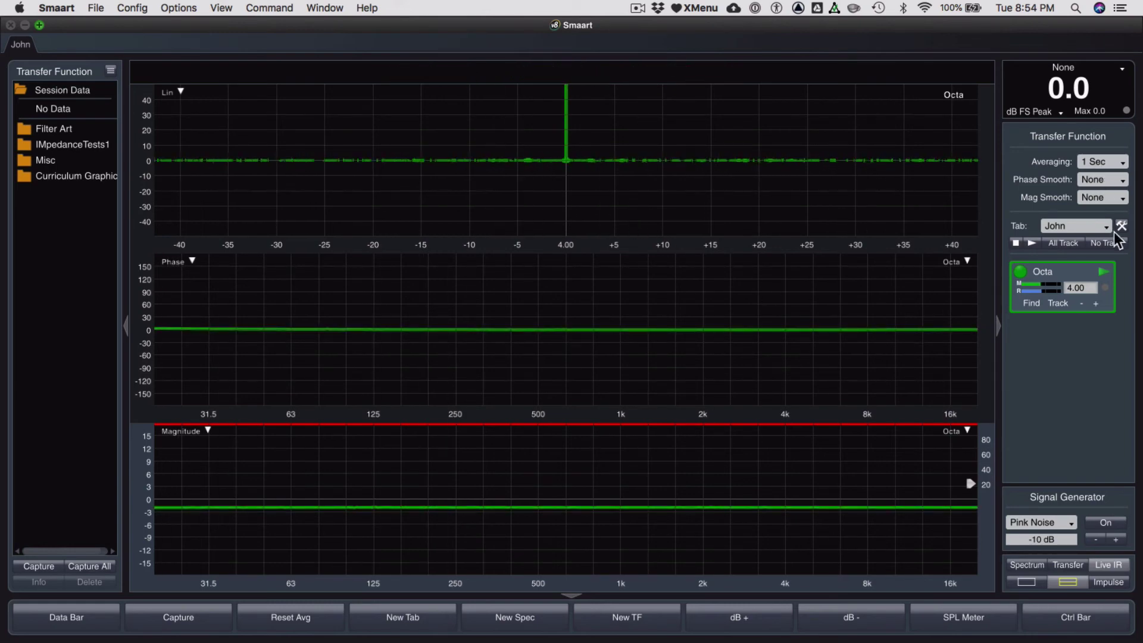
Turn off Proportional Panes in the Transfer Function options and apply the change
click(1073, 136)
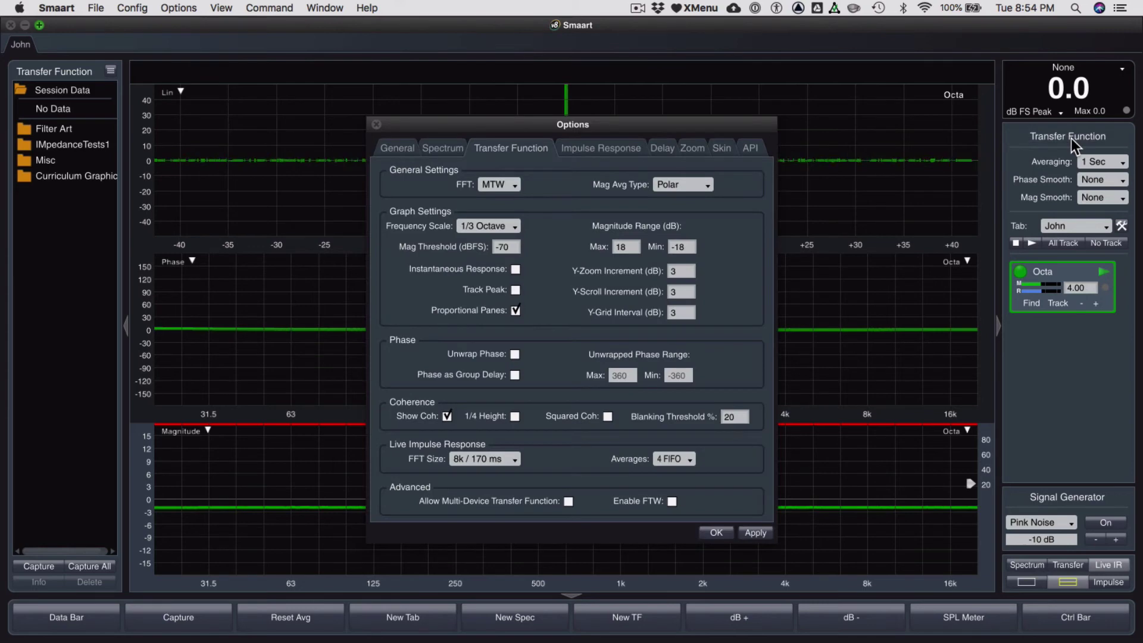
click(515, 310)
click(755, 533)
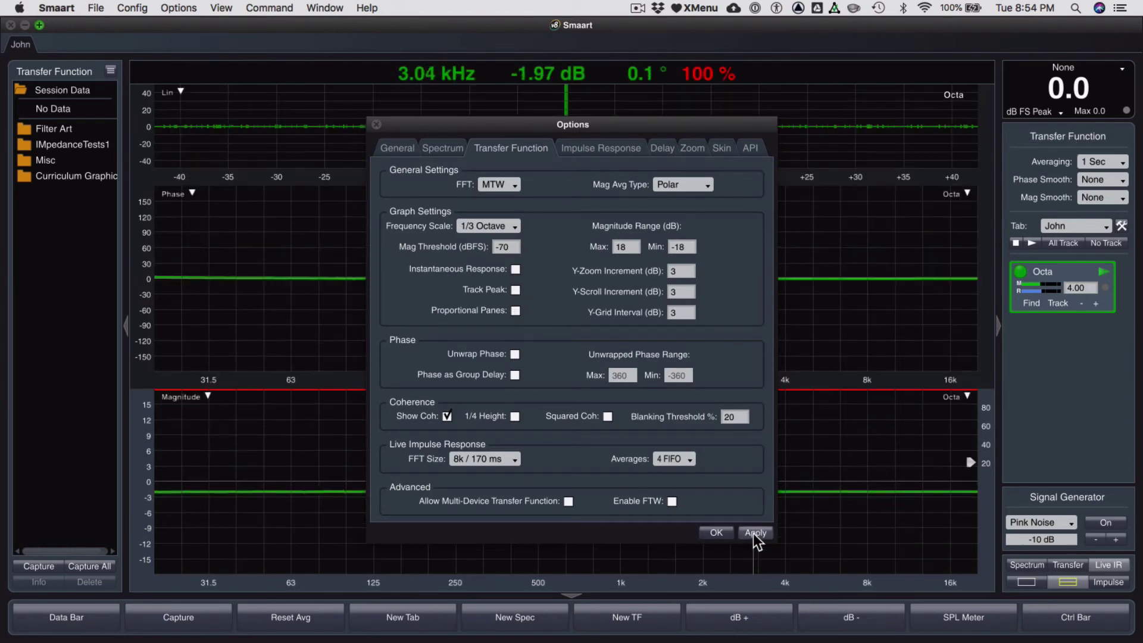
click(376, 125)
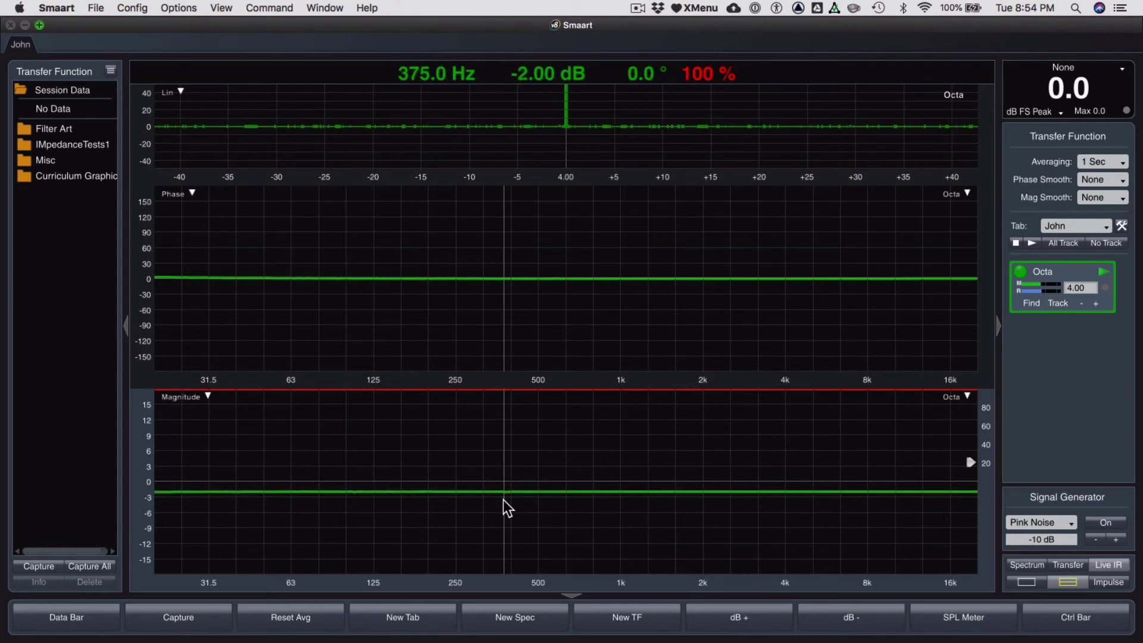
Set OCTA-CAPTURE channel 2 sensitivity to 20 to match channel 1, then return to Smaart
key(super+Tab)
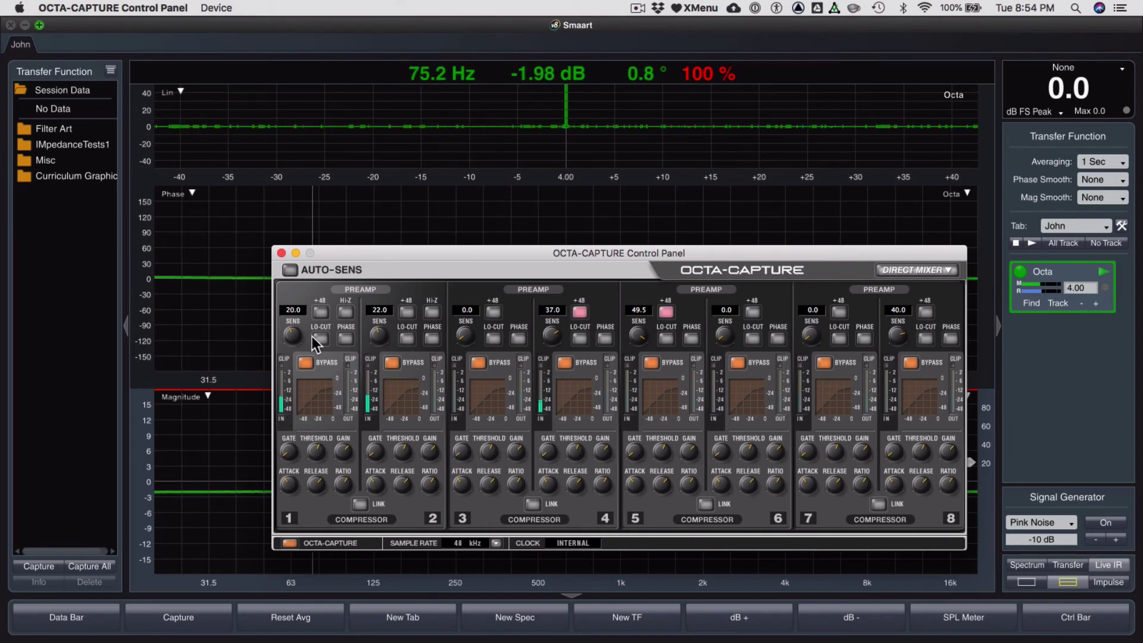
click(379, 309)
text(20)
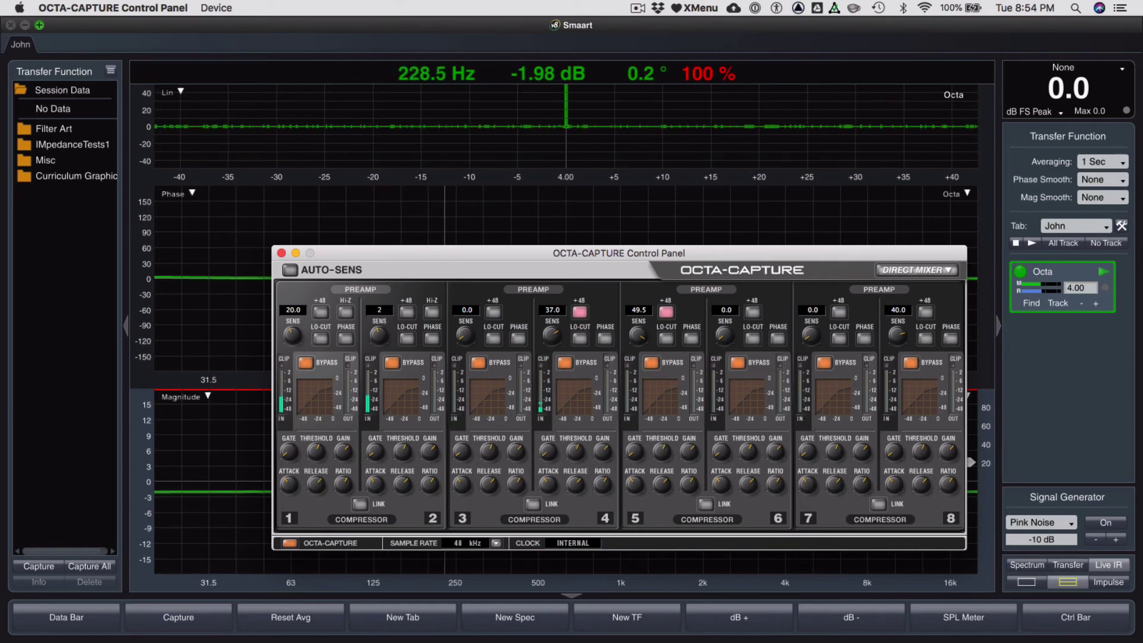
click(221, 513)
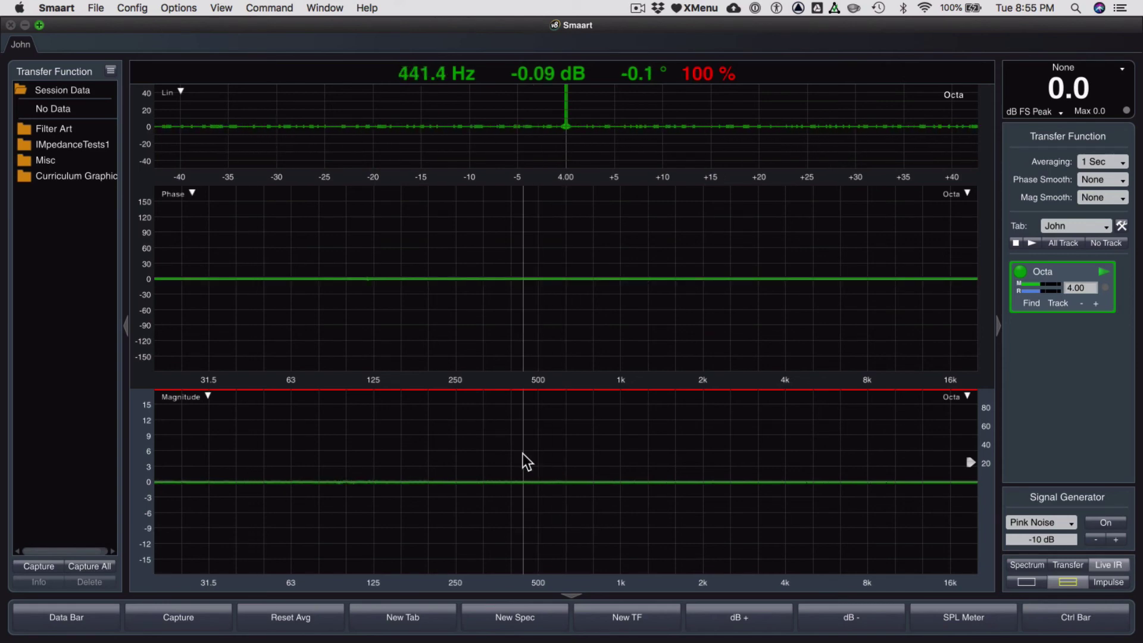
Move the Managed Software Center pop-up aside and close it
key(super+Tab)
key(super+Tab)
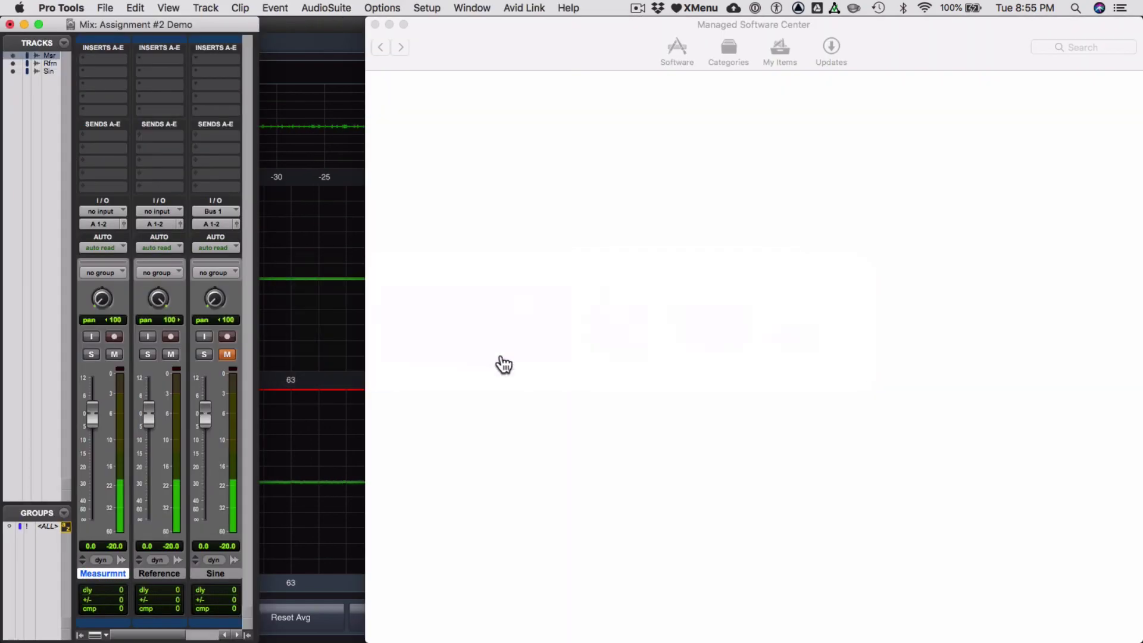
click(553, 290)
drag(394, 26, 499, 92)
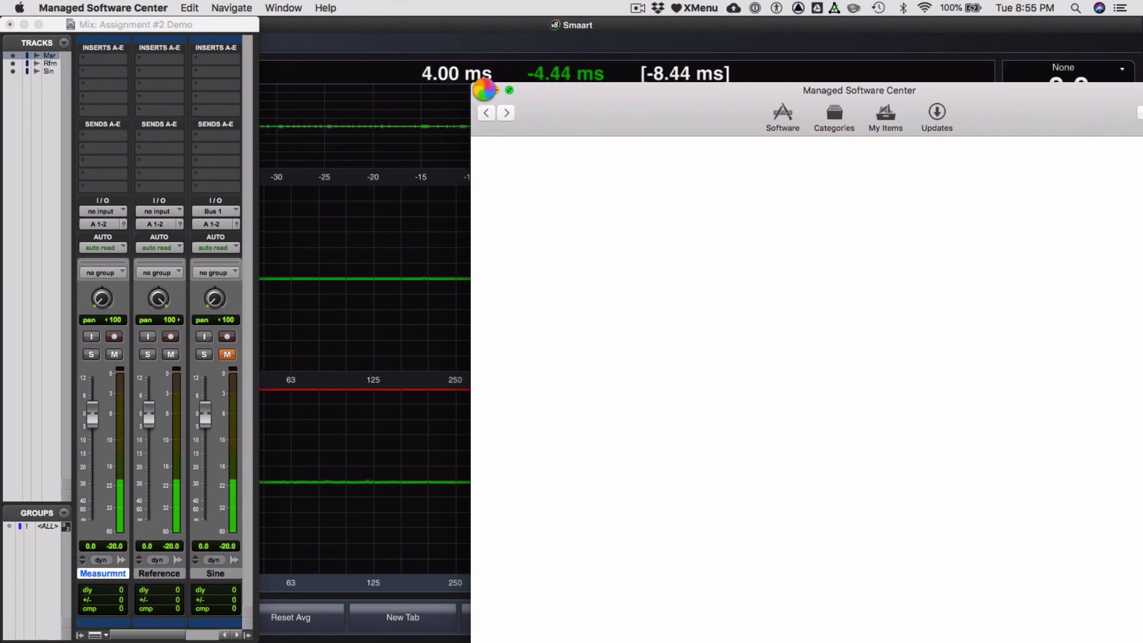
click(482, 89)
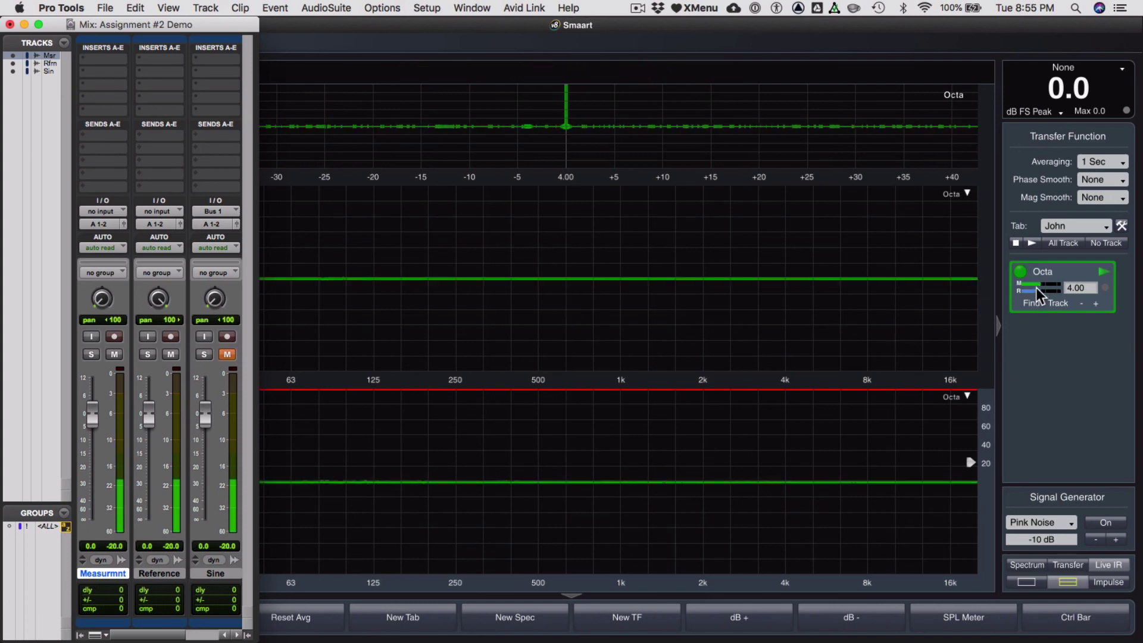
Bring Smaart in front of the Pro Tools mixer to view Octa reading -0.11 dB, -0.0° at 1.13 kHz
click(634, 456)
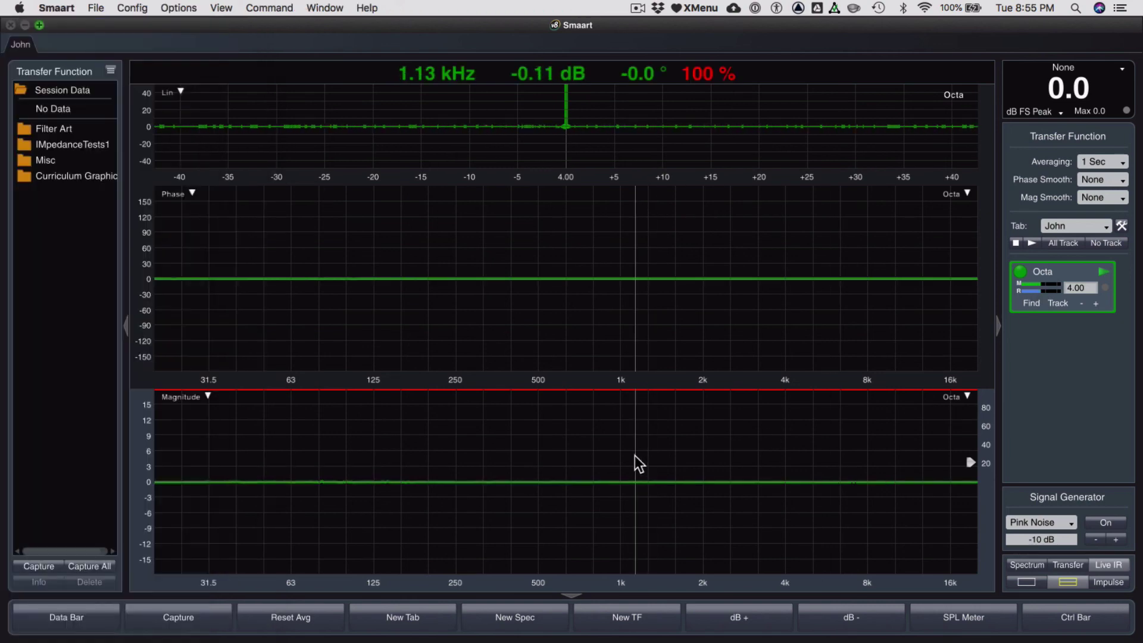